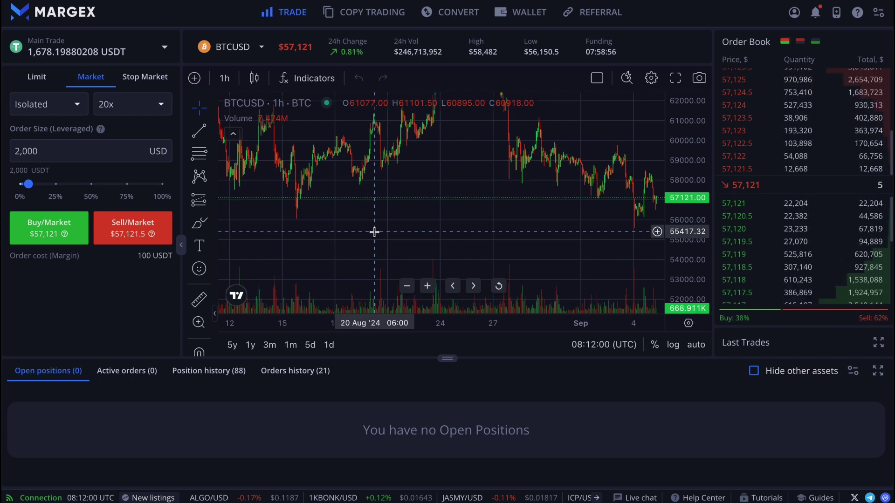
- Browse the copy trading leaderboard and open the rank-3 Hola Bitcoin! strategy profile
{"action": "left_click", "coordinate": [363, 20]}
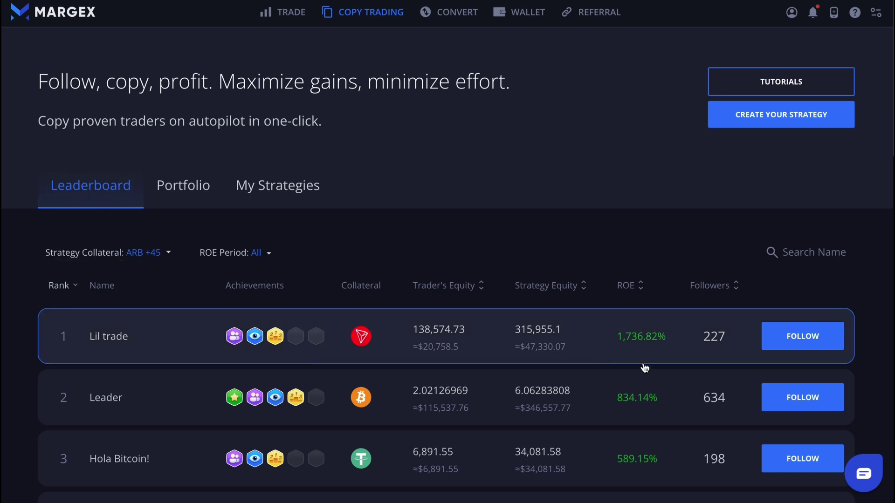
{"action": "scroll", "coordinate": [657, 424], "scroll_direction": "down", "scroll_amount": 1}
{"action": "scroll", "coordinate": [657, 424], "scroll_direction": "down", "scroll_amount": 4}
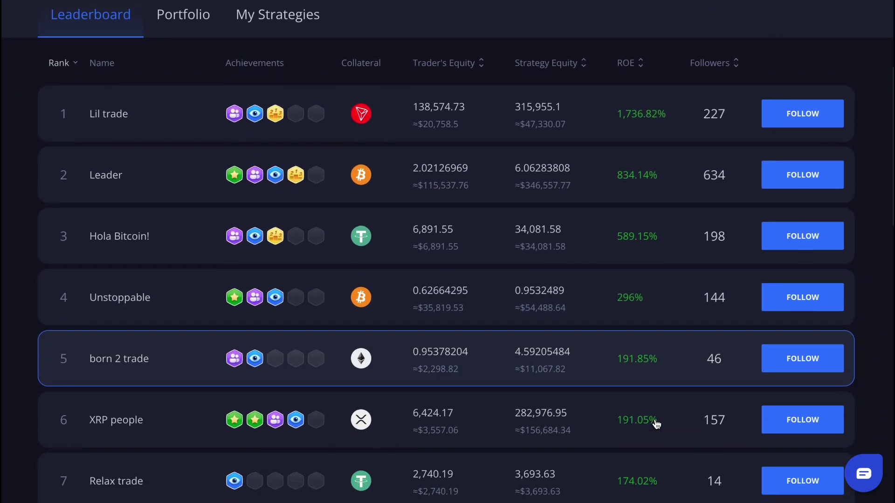
{"action": "scroll", "coordinate": [656, 424], "scroll_direction": "up", "scroll_amount": 4}
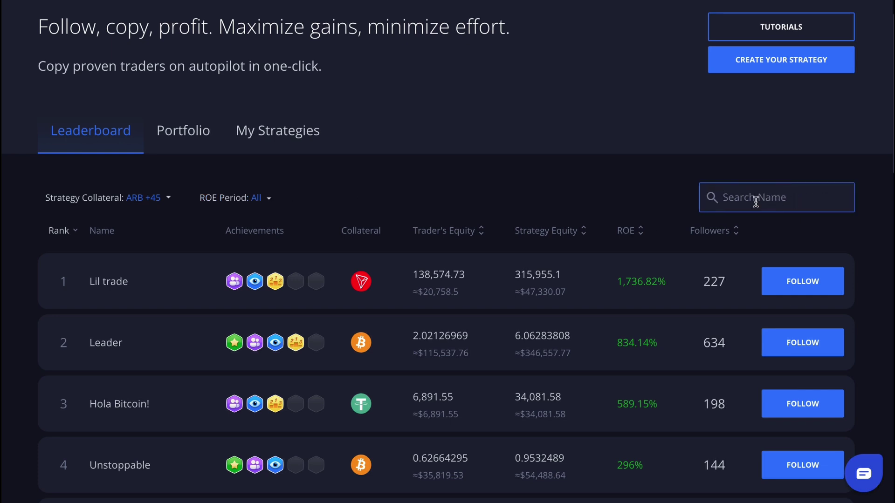
{"action": "scroll", "coordinate": [641, 281], "scroll_direction": "down", "scroll_amount": 1}
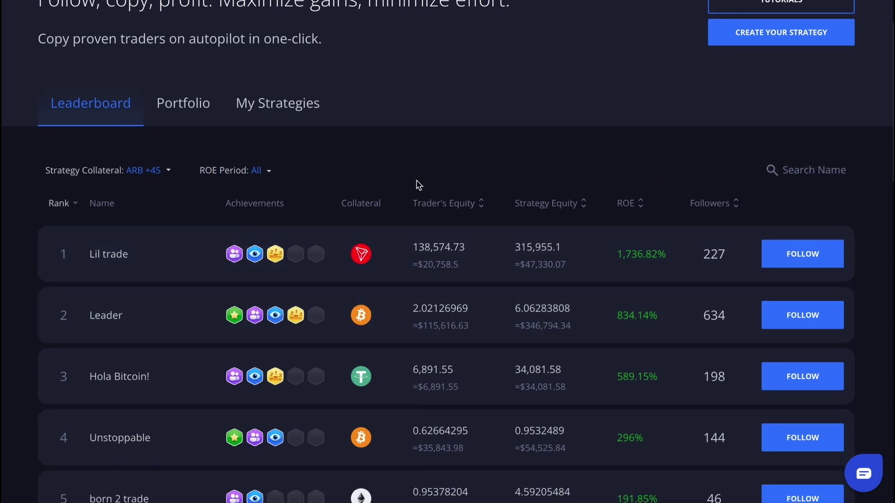
{"action": "left_click", "coordinate": [130, 391]}
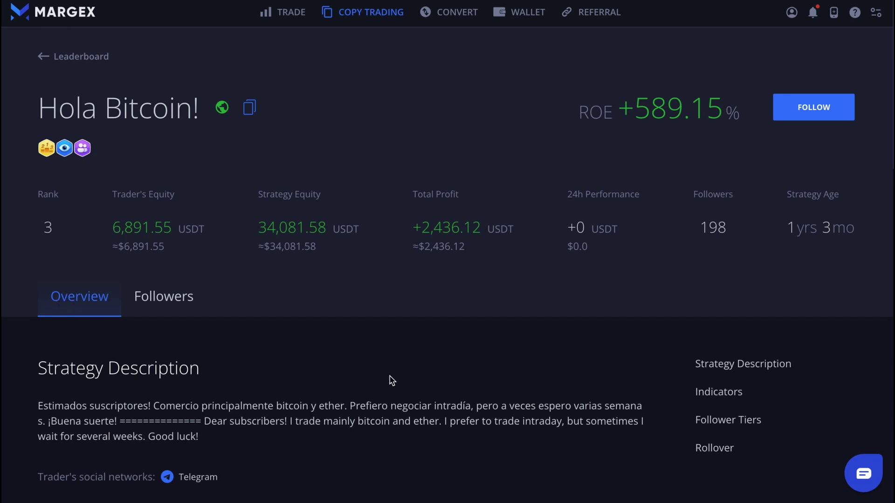
- Scroll the Hola Bitcoin! overview past its description to the ROE, Equity and Inflow/Outflow charts
{"action": "scroll", "coordinate": [441, 387], "scroll_direction": "down", "scroll_amount": 3}
{"action": "scroll", "coordinate": [442, 387], "scroll_direction": "down", "scroll_amount": 4}
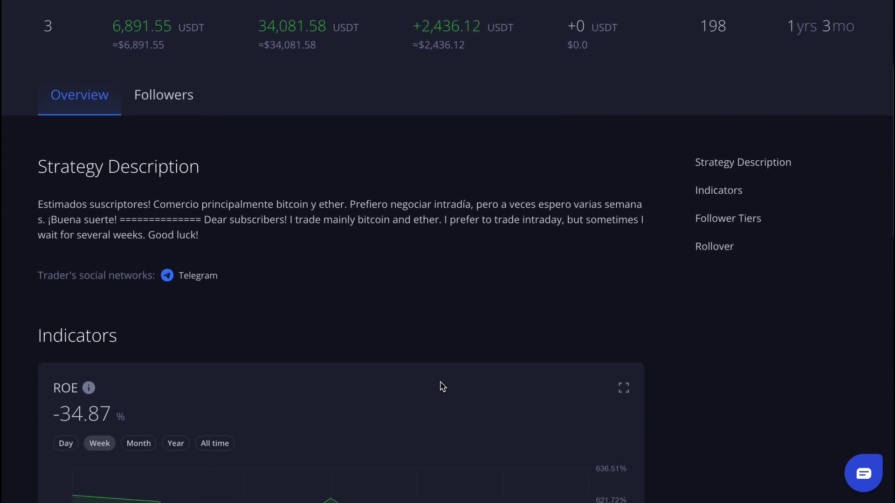
{"action": "scroll", "coordinate": [442, 386], "scroll_direction": "down", "scroll_amount": 3}
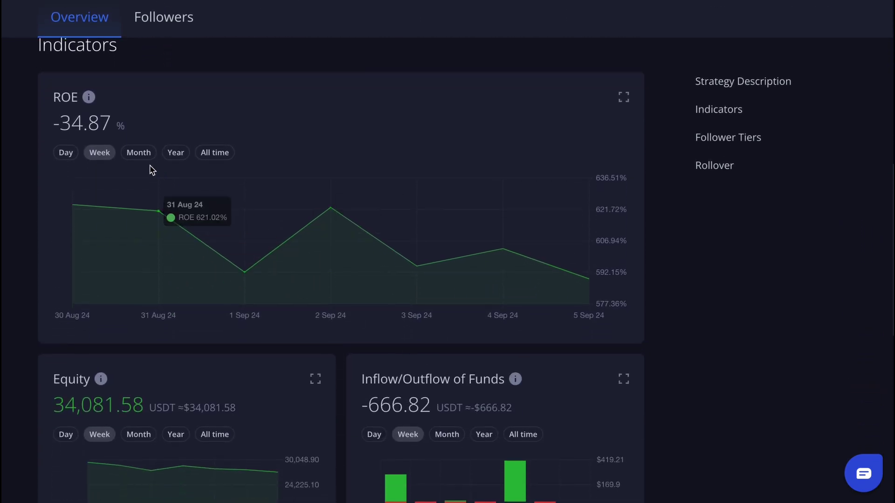
- Switch the ROE chart through Month, Year, and finally All time
{"action": "left_click", "coordinate": [139, 153]}
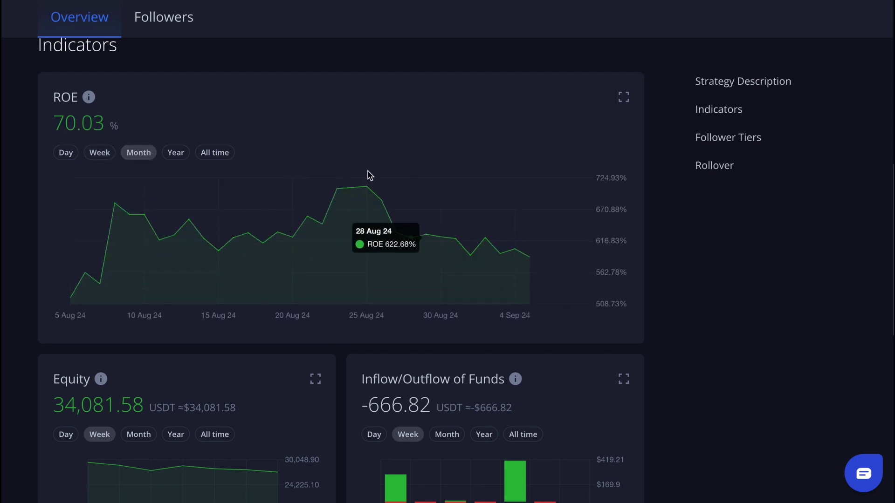
{"action": "left_click", "coordinate": [179, 158]}
{"action": "left_click", "coordinate": [214, 153]}
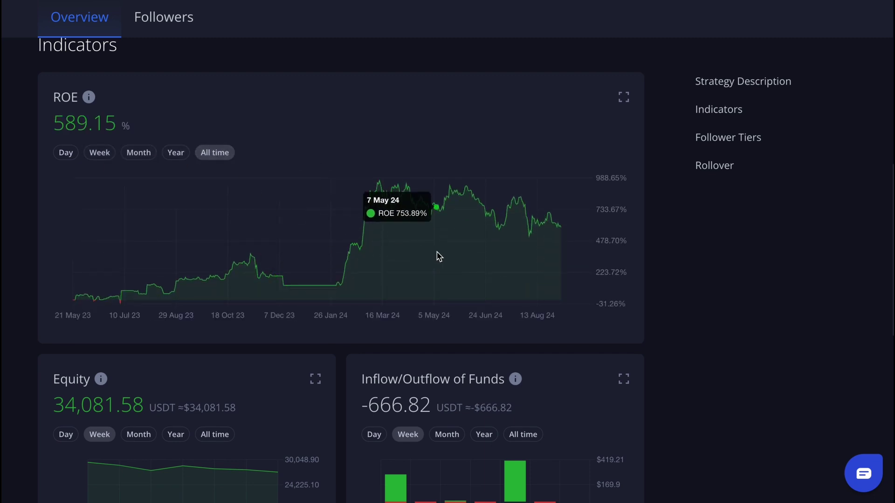
{"action": "scroll", "coordinate": [448, 289], "scroll_direction": "down", "scroll_amount": 1}
{"action": "scroll", "coordinate": [448, 289], "scroll_direction": "down", "scroll_amount": 2}
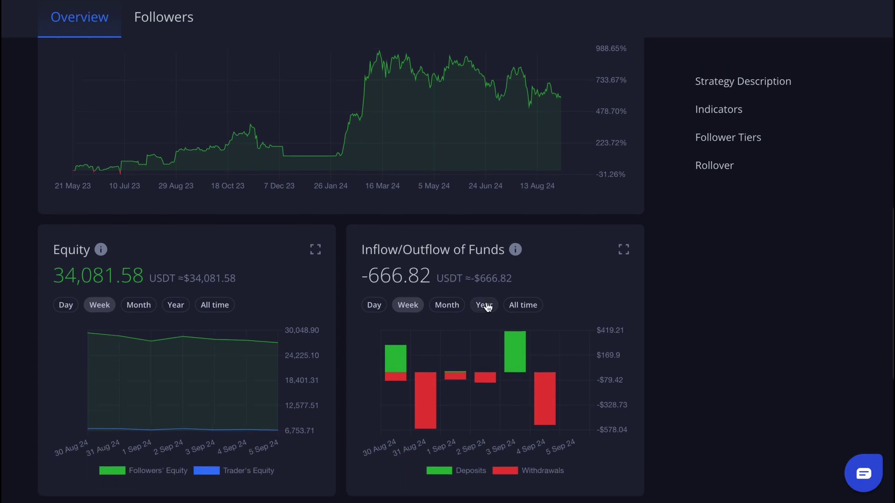
{"action": "scroll", "coordinate": [244, 354], "scroll_direction": "down", "scroll_amount": 3}
- Show all charts (Daily ROE, Followers) and scroll down to the Follower Tiers section
{"action": "left_click", "coordinate": [64, 343]}
{"action": "scroll", "coordinate": [489, 407], "scroll_direction": "down", "scroll_amount": 1}
{"action": "scroll", "coordinate": [489, 407], "scroll_direction": "down", "scroll_amount": 2}
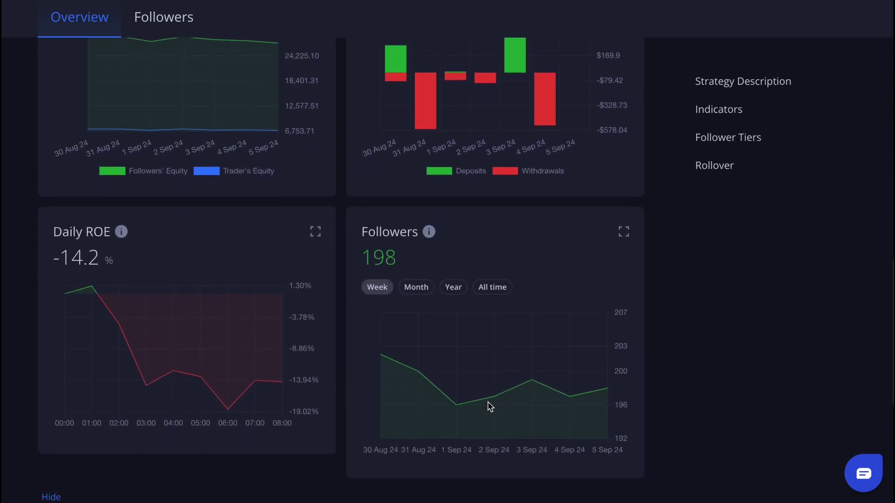
{"action": "scroll", "coordinate": [489, 407], "scroll_direction": "down", "scroll_amount": 5}
{"action": "scroll", "coordinate": [490, 407], "scroll_direction": "down", "scroll_amount": 1}
{"action": "left_click_drag", "start_coordinate": [37, 229], "coordinate": [181, 239]}
{"action": "left_click", "coordinate": [229, 238]}
{"action": "mouse_move", "coordinate": [639, 225]}
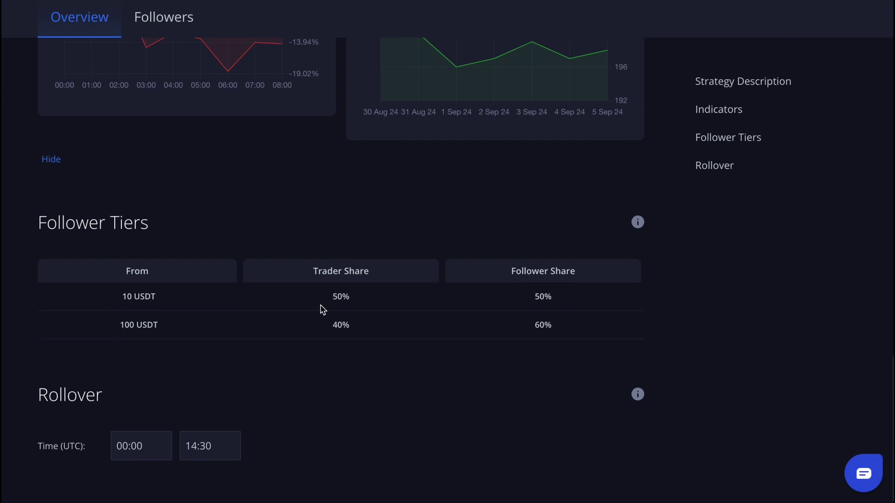
{"action": "left_click_drag", "start_coordinate": [330, 305], "coordinate": [365, 304]}
{"action": "left_click_drag", "start_coordinate": [529, 303], "coordinate": [565, 302]}
{"action": "left_click", "coordinate": [574, 304]}
{"action": "left_click_drag", "start_coordinate": [119, 331], "coordinate": [181, 332]}
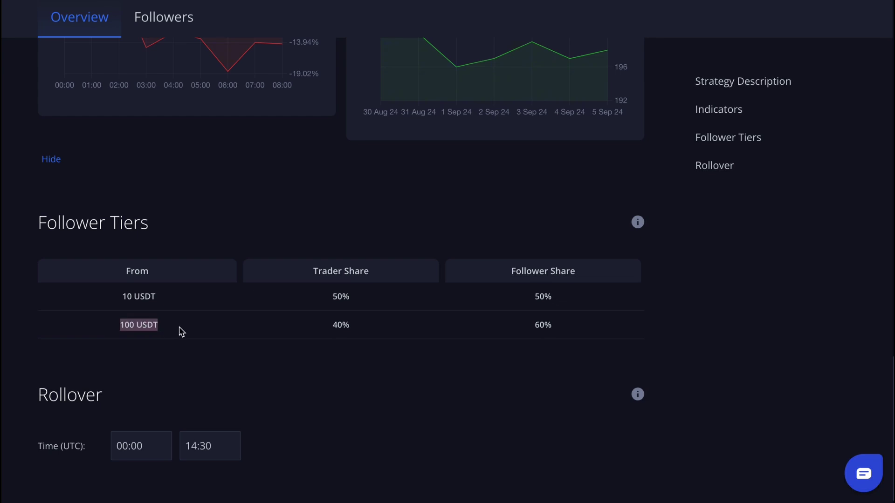
{"action": "left_click", "coordinate": [297, 335]}
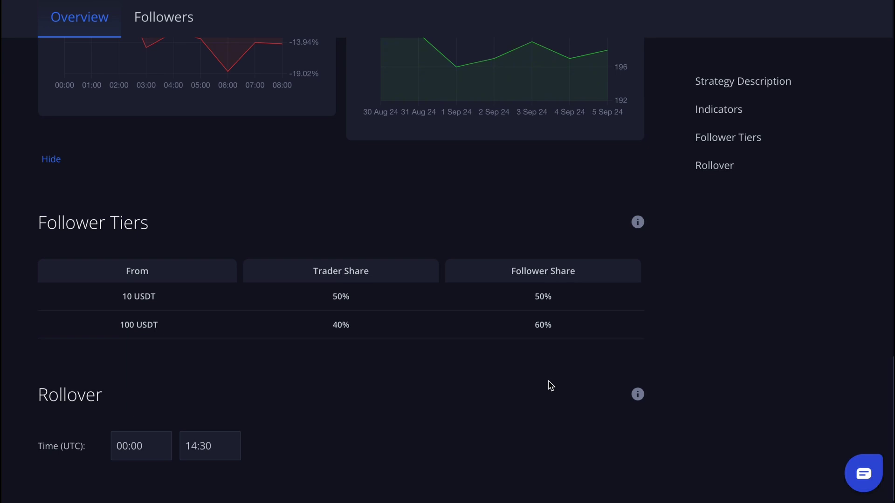
{"action": "scroll", "coordinate": [550, 385], "scroll_direction": "down", "scroll_amount": 1}
{"action": "mouse_move", "coordinate": [636, 381]}
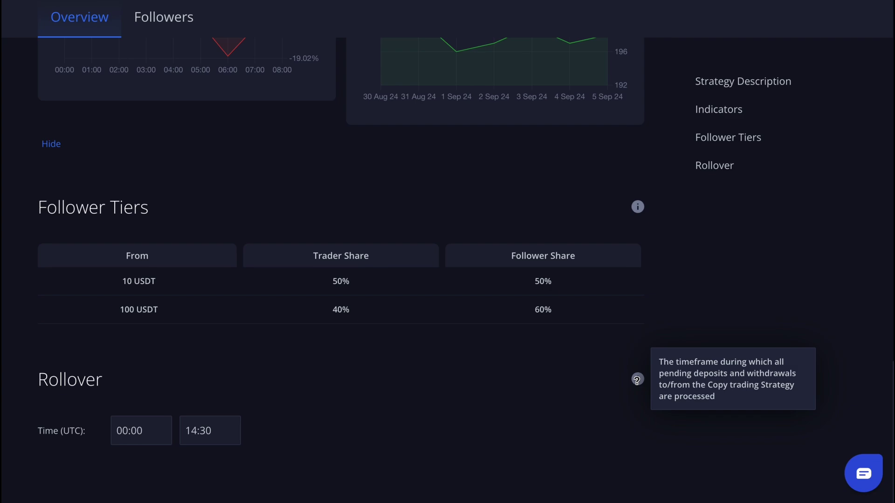
{"action": "scroll", "coordinate": [340, 387], "scroll_direction": "up", "scroll_amount": 15}
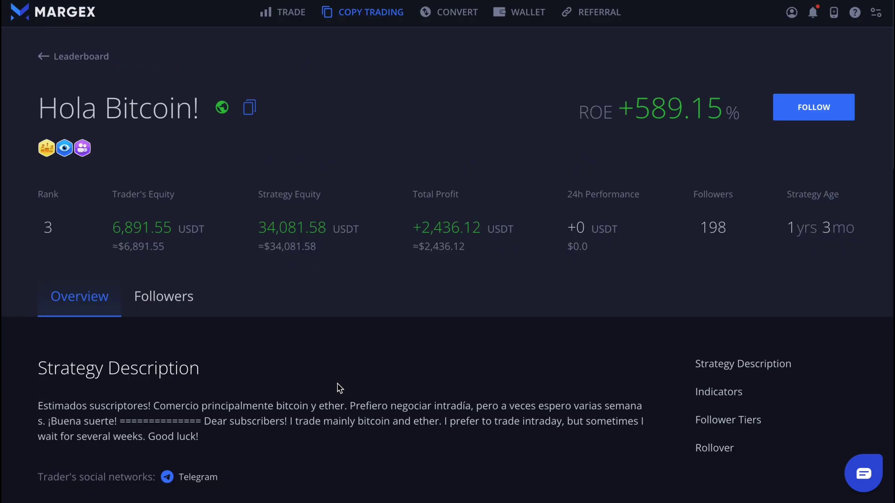
- Return to the Hola Bitcoin! overview and open its Follow dialog (10 USDT minimum)
{"action": "left_click", "coordinate": [163, 298]}
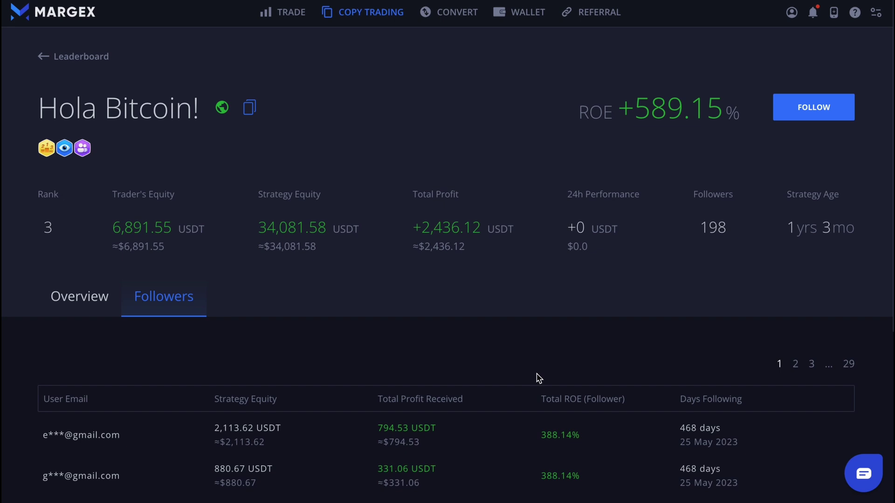
{"action": "scroll", "coordinate": [539, 378], "scroll_direction": "down", "scroll_amount": 5}
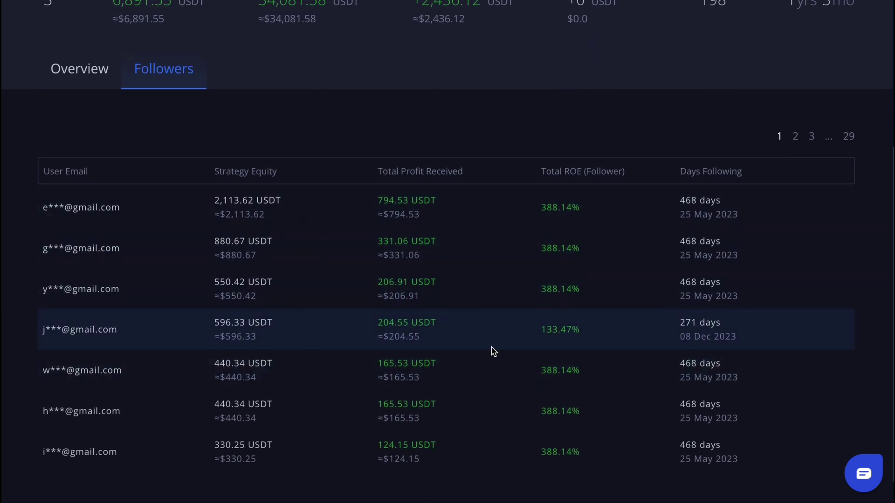
{"action": "scroll", "coordinate": [491, 350], "scroll_direction": "down", "scroll_amount": 1}
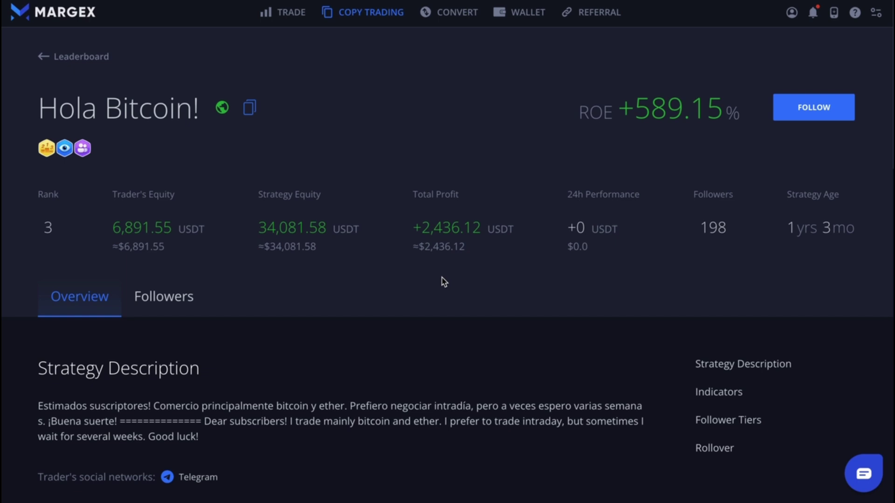
{"action": "left_click", "coordinate": [806, 117]}
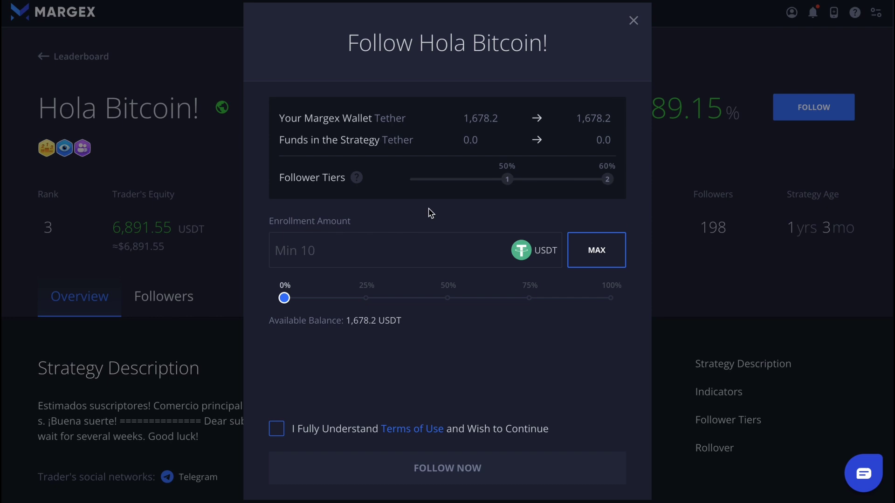
- Follow Hola Bitcoin! with 25% of the balance (419.55 USDT), accepting the Terms of Use
{"action": "left_click", "coordinate": [339, 250]}
{"action": "left_click", "coordinate": [634, 21]}
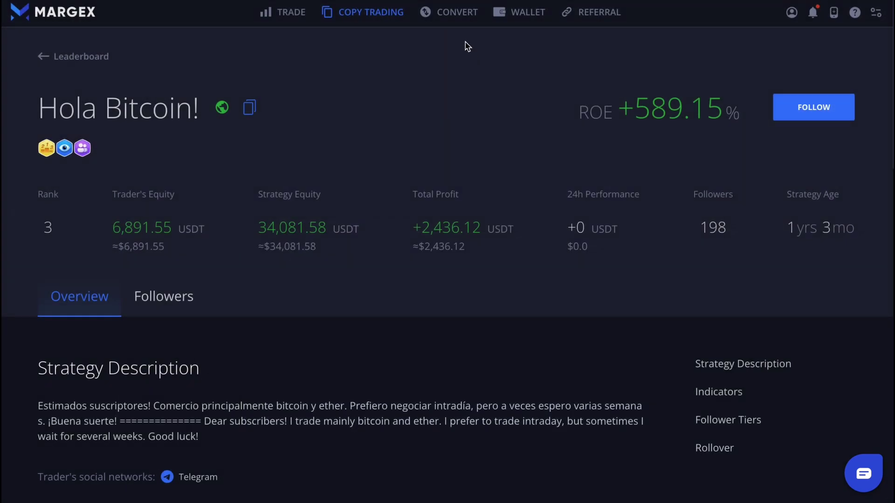
{"action": "left_click", "coordinate": [452, 16]}
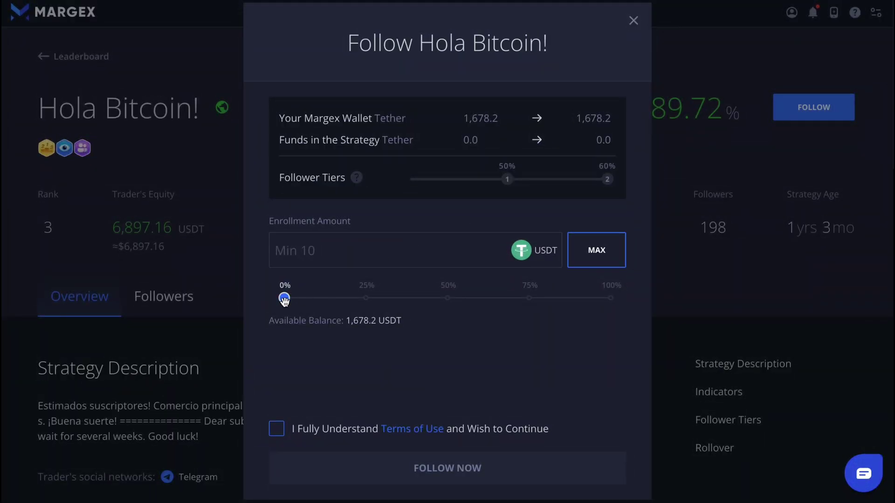
{"action": "left_click_drag", "start_coordinate": [284, 298], "coordinate": [365, 302]}
{"action": "left_click", "coordinate": [276, 435]}
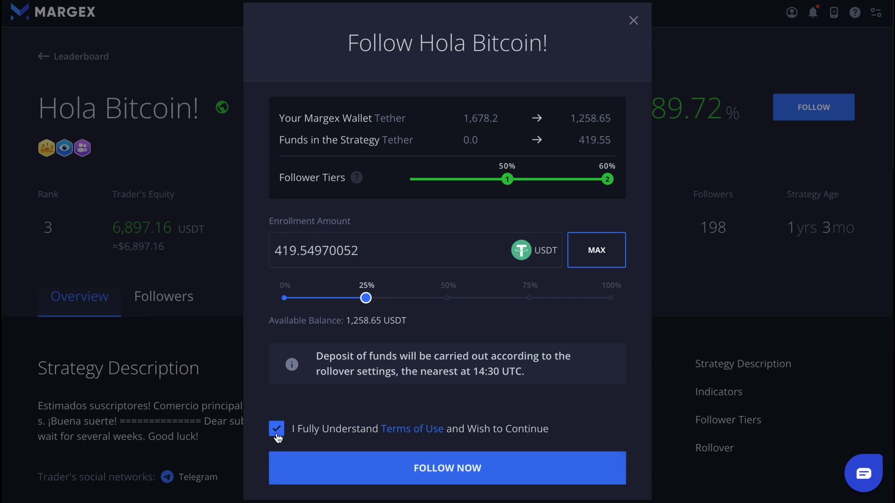
{"action": "left_click", "coordinate": [466, 476]}
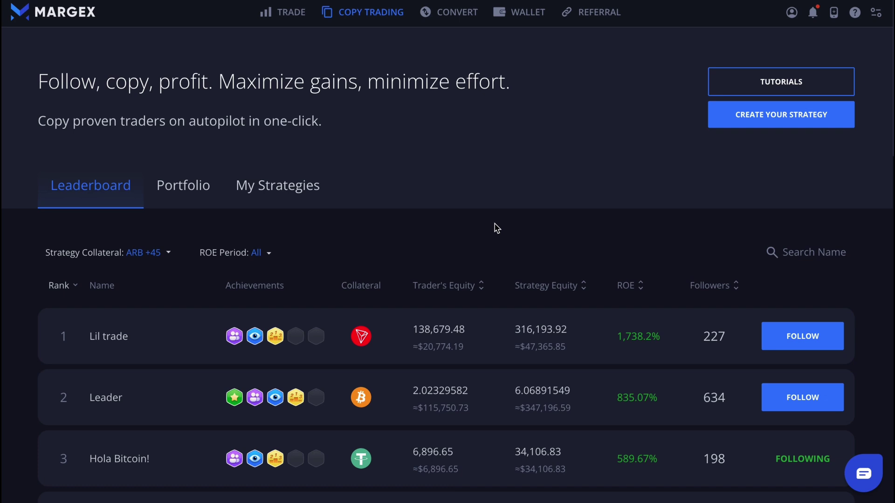
{"action": "left_click", "coordinate": [186, 189]}
{"action": "scroll", "coordinate": [397, 282], "scroll_direction": "down", "scroll_amount": 2}
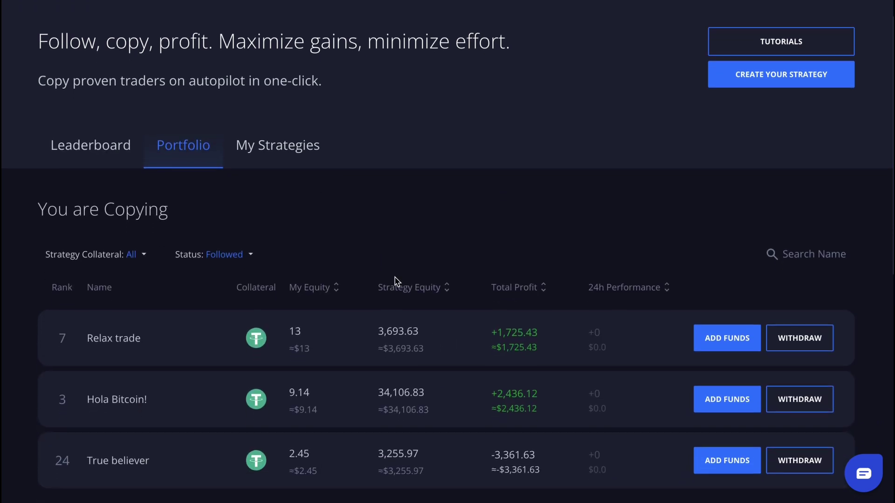
{"action": "scroll", "coordinate": [396, 282], "scroll_direction": "up", "scroll_amount": 2}
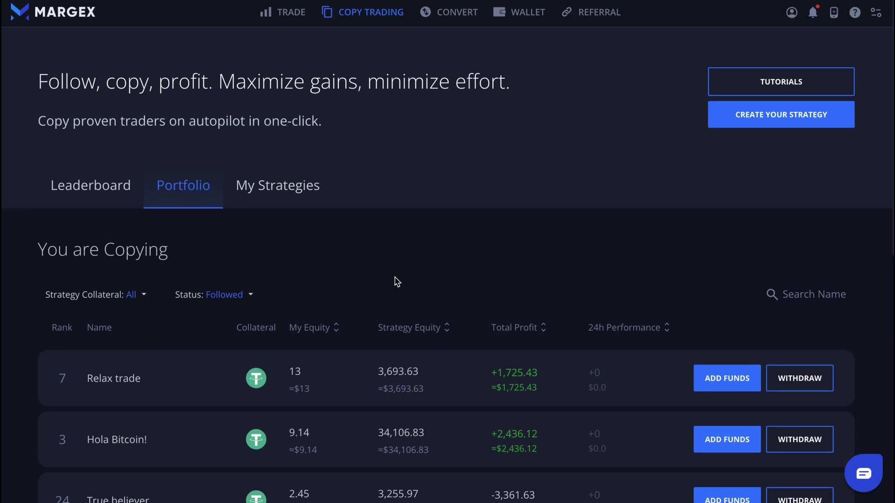
{"action": "left_click", "coordinate": [280, 194]}
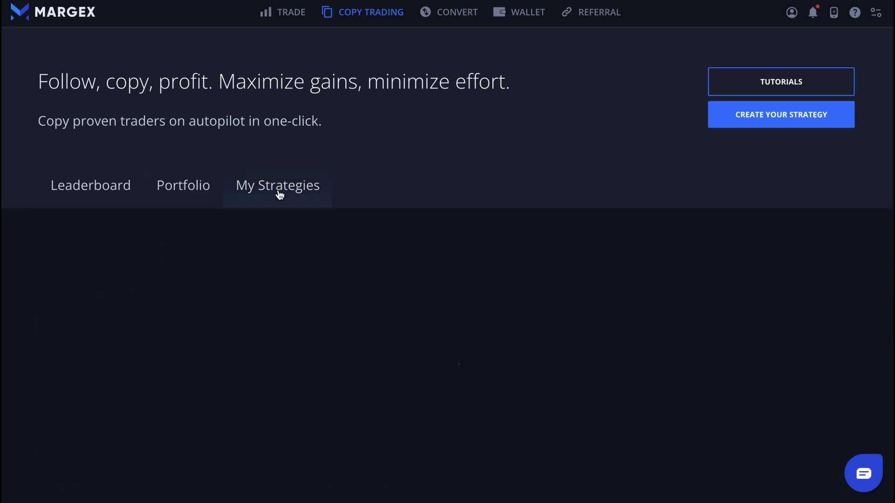
{"action": "scroll", "coordinate": [426, 386], "scroll_direction": "down", "scroll_amount": 3}
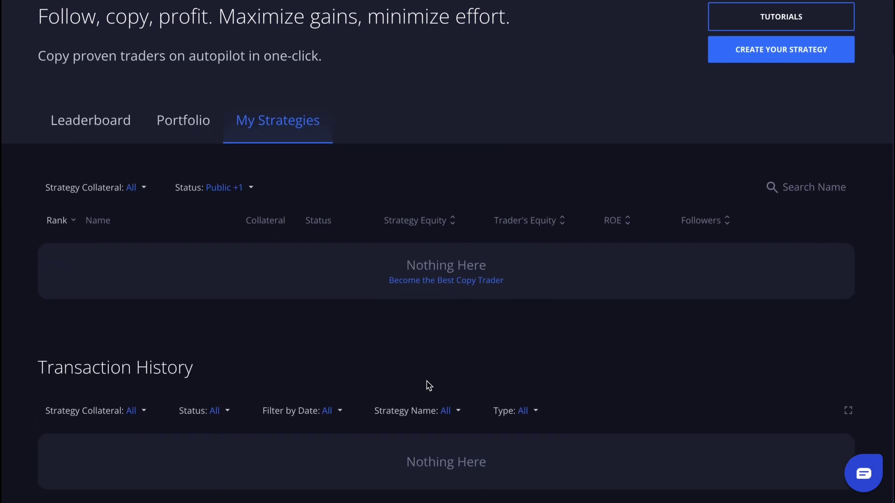
{"action": "scroll", "coordinate": [427, 385], "scroll_direction": "up", "scroll_amount": 3}
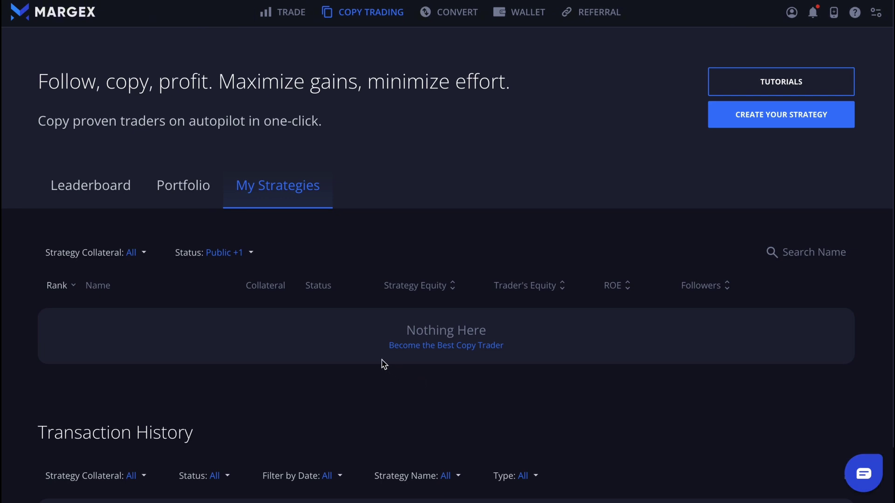
{"action": "left_click", "coordinate": [105, 192]}
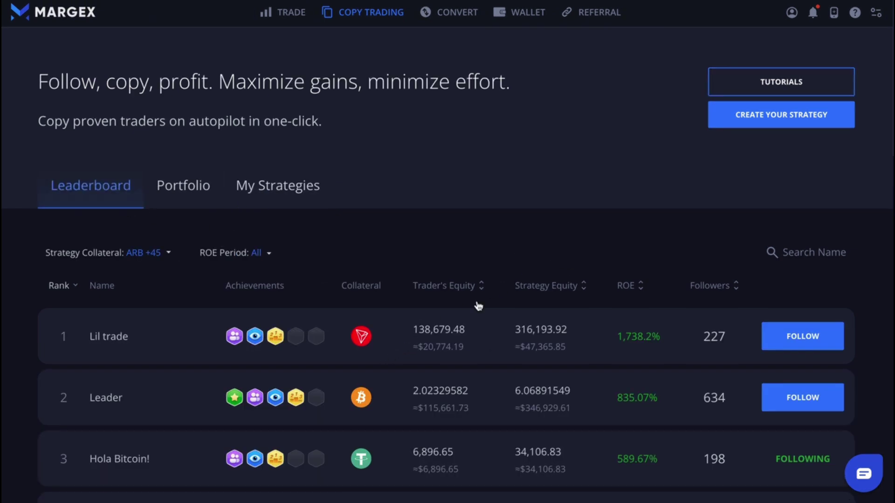
{"action": "scroll", "coordinate": [542, 421], "scroll_direction": "down", "scroll_amount": 3}
{"action": "scroll", "coordinate": [542, 421], "scroll_direction": "down", "scroll_amount": 2}
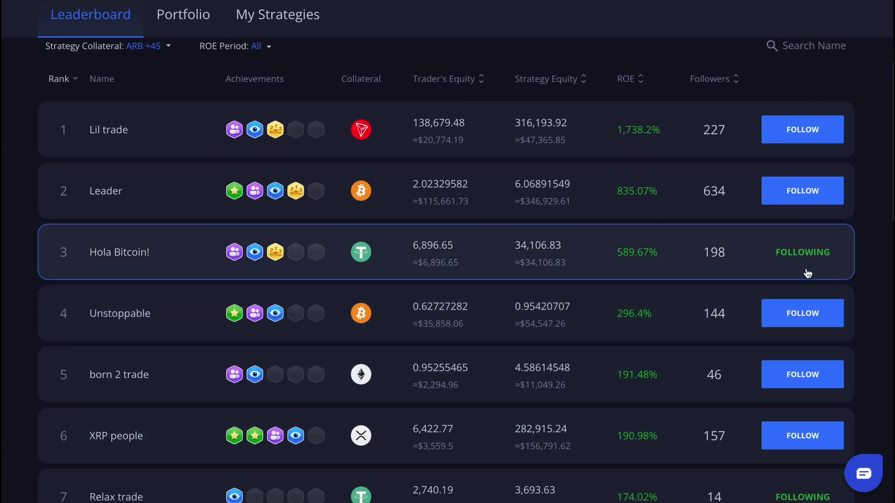
{"action": "scroll", "coordinate": [806, 273], "scroll_direction": "down", "scroll_amount": 5}
{"action": "scroll", "coordinate": [808, 273], "scroll_direction": "down", "scroll_amount": 1}
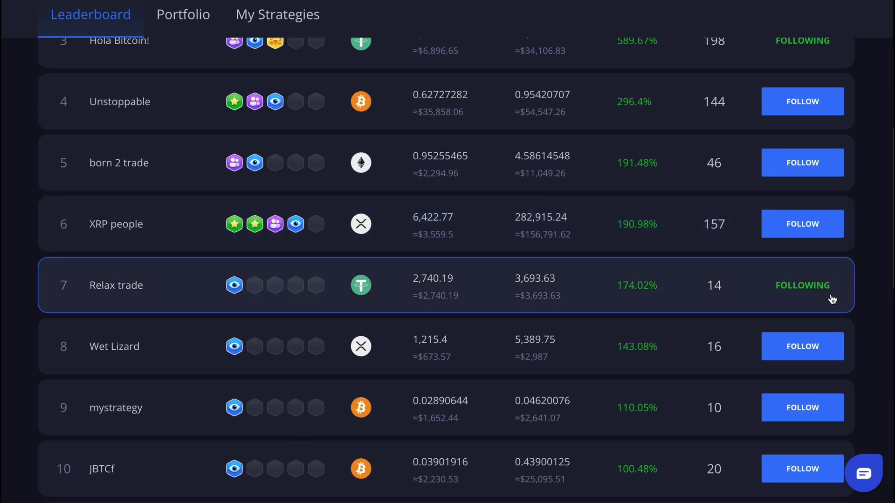
{"action": "scroll", "coordinate": [766, 311], "scroll_direction": "down", "scroll_amount": 8}
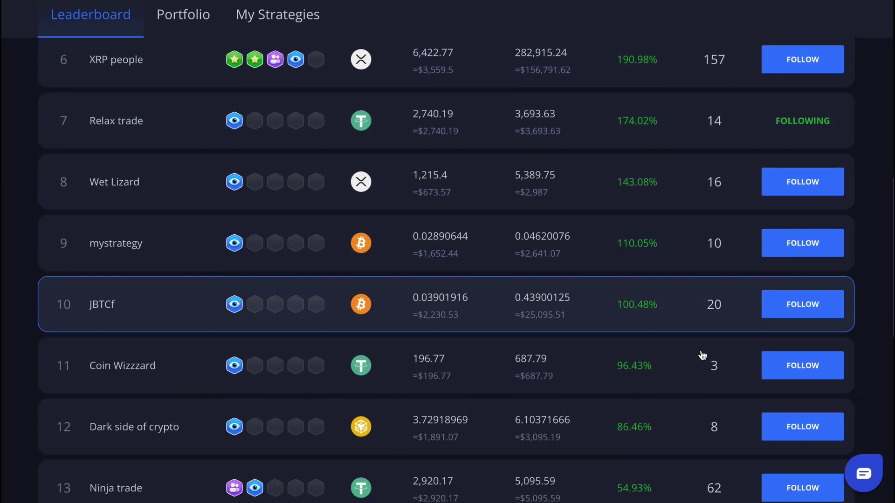
{"action": "scroll", "coordinate": [703, 355], "scroll_direction": "up", "scroll_amount": 14}
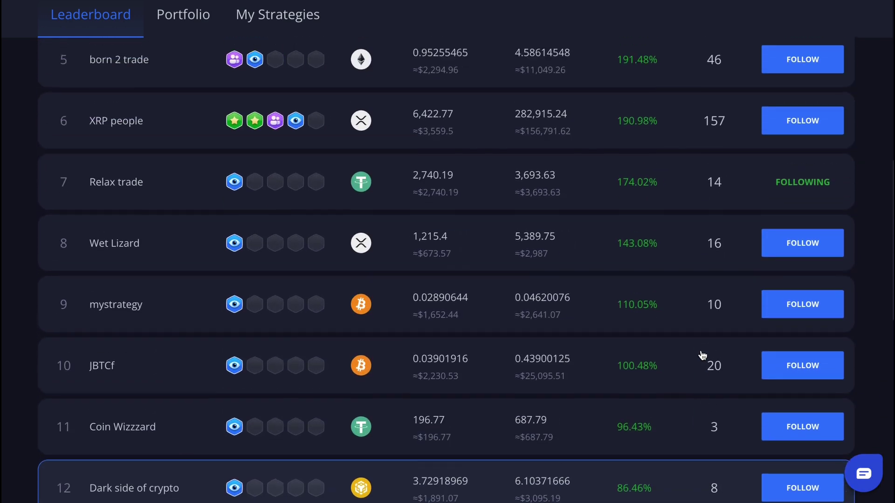
{"action": "scroll", "coordinate": [703, 356], "scroll_direction": "up", "scroll_amount": 4}
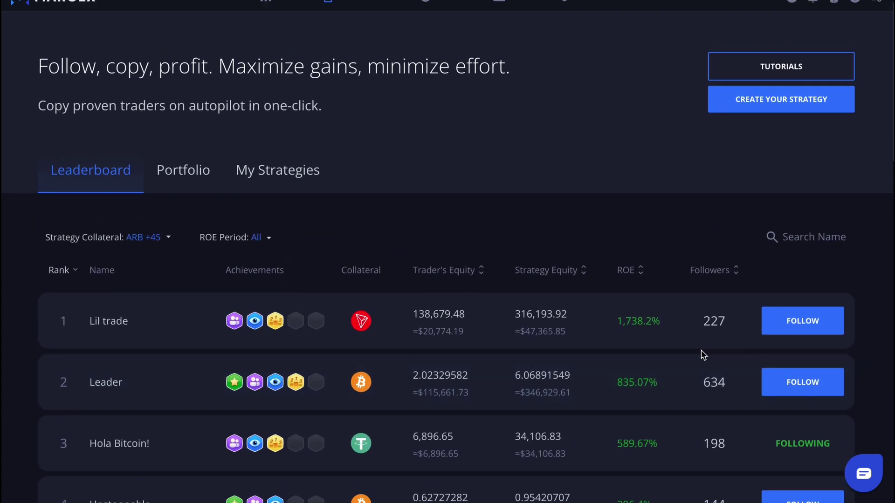